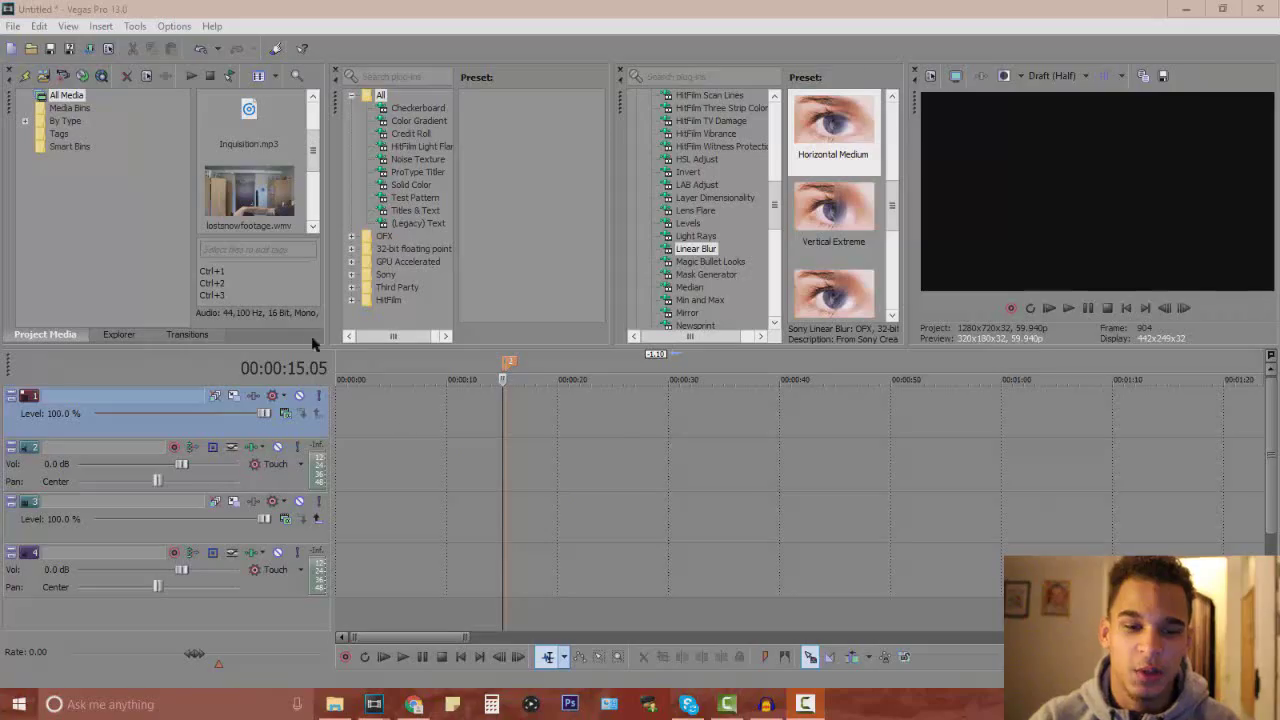
- Open the explosion green-screen clip from Downloads onto the track above the walking vlog footage
click(155, 191)
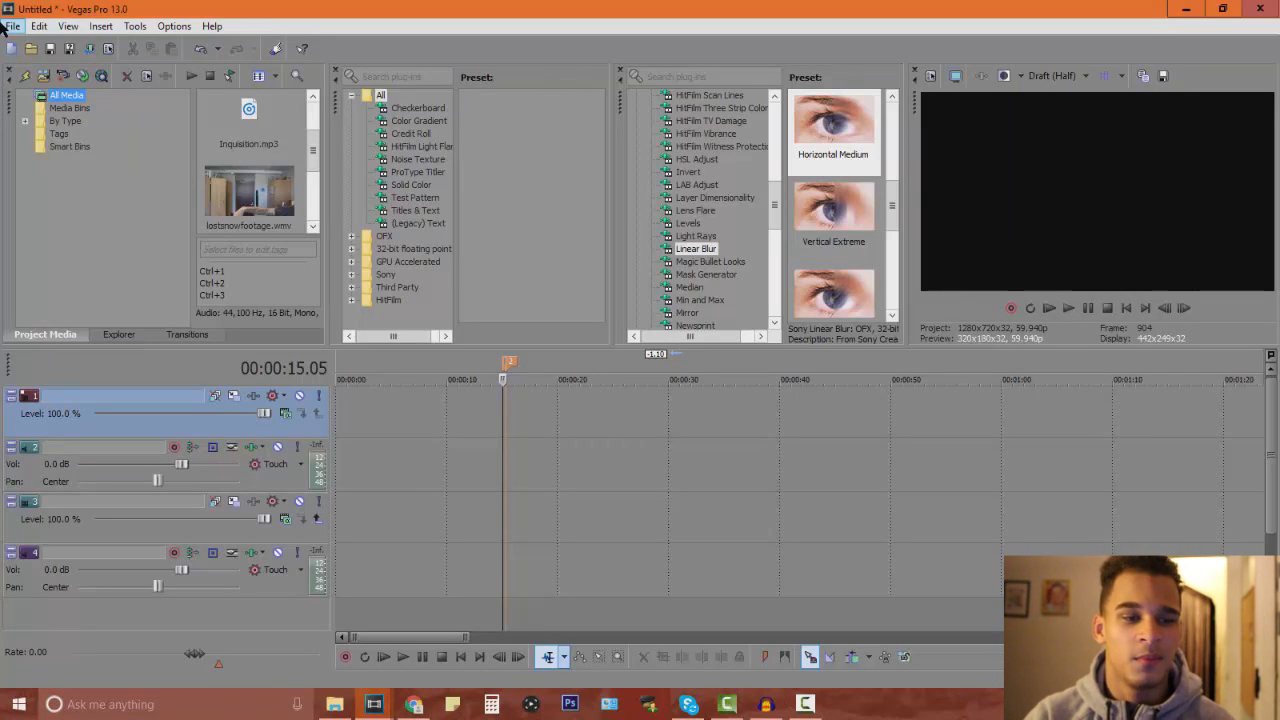
click(3, 27)
click(36, 52)
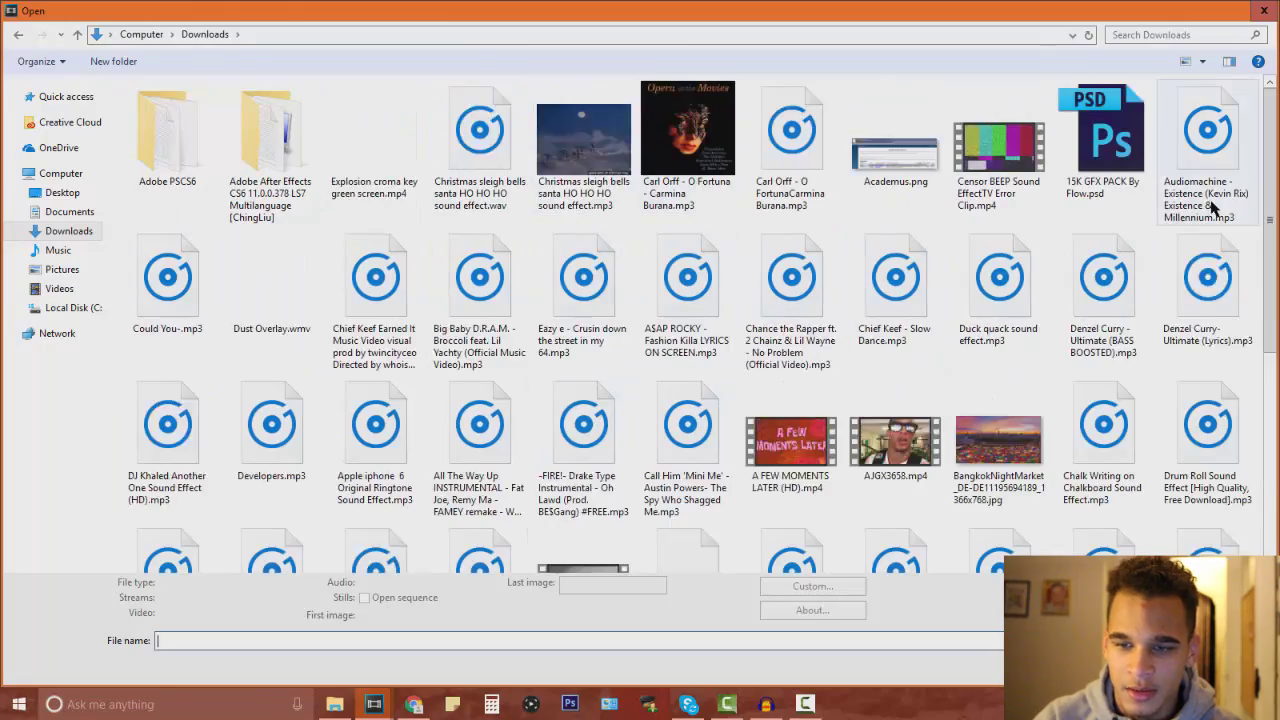
scroll(780, 203, down, 5)
scroll(897, 205, up, 5)
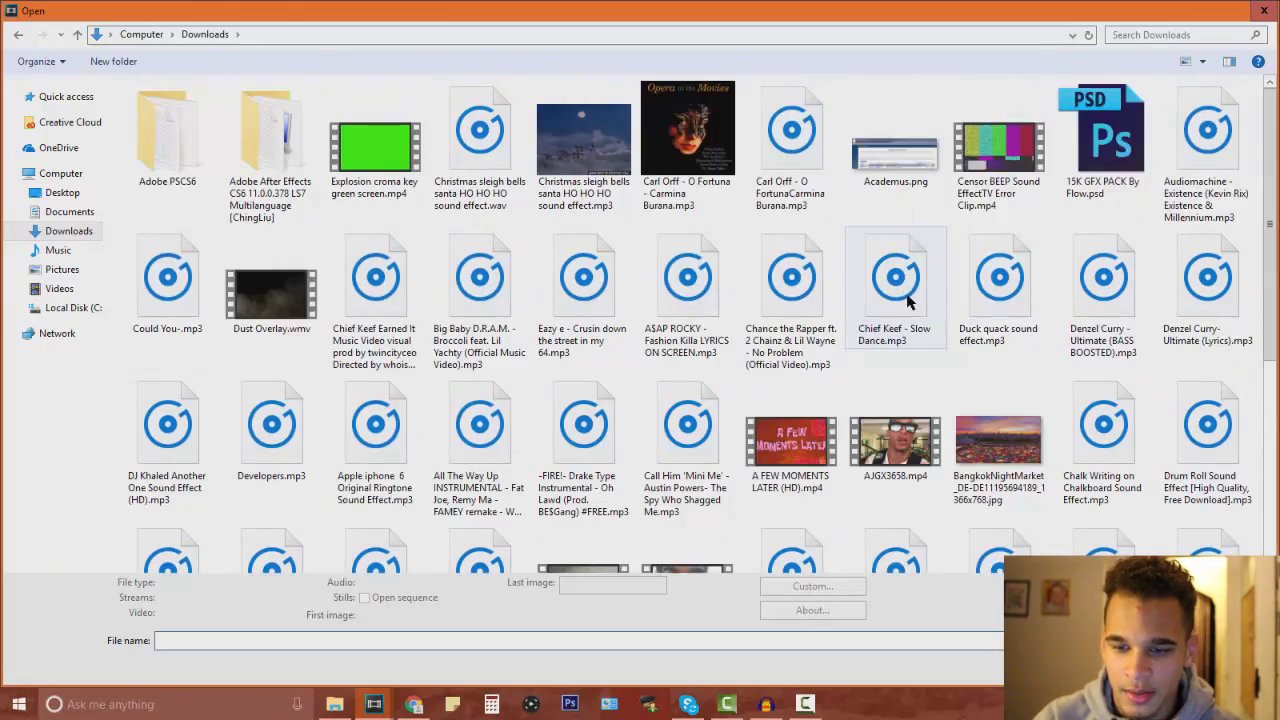
scroll(478, 312, down, 5)
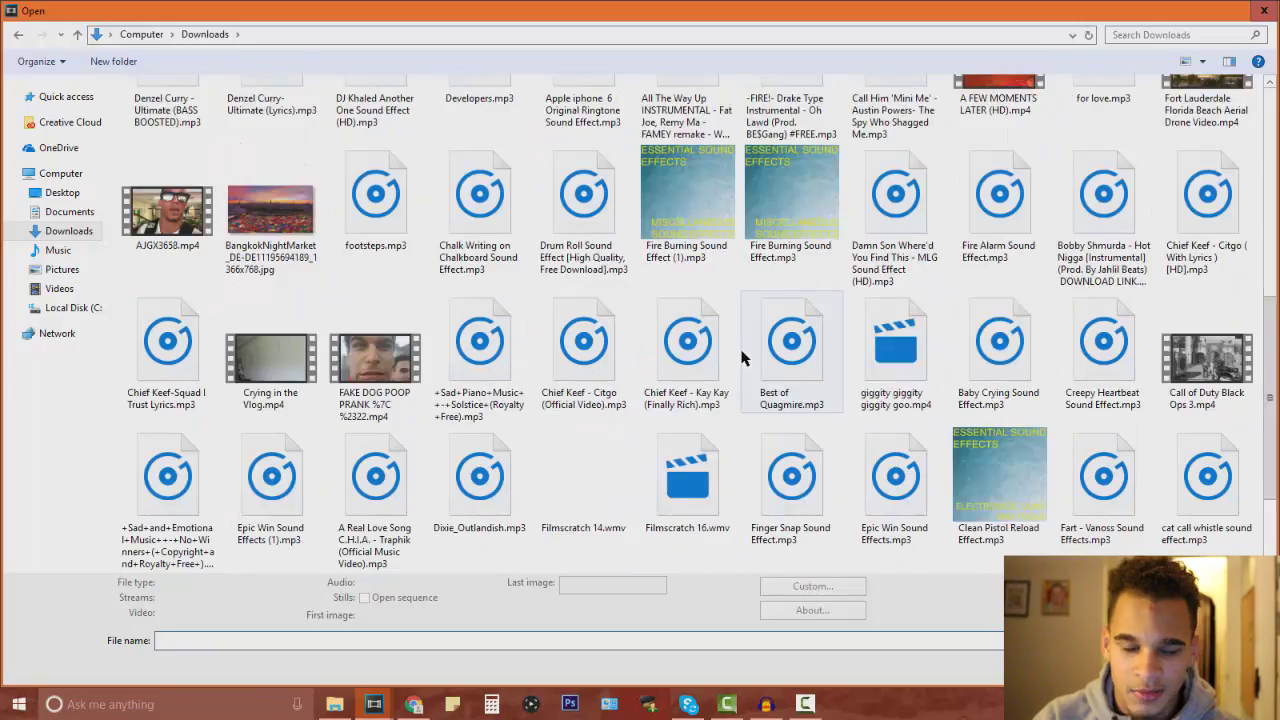
scroll(478, 312, down, 3)
key(Escape)
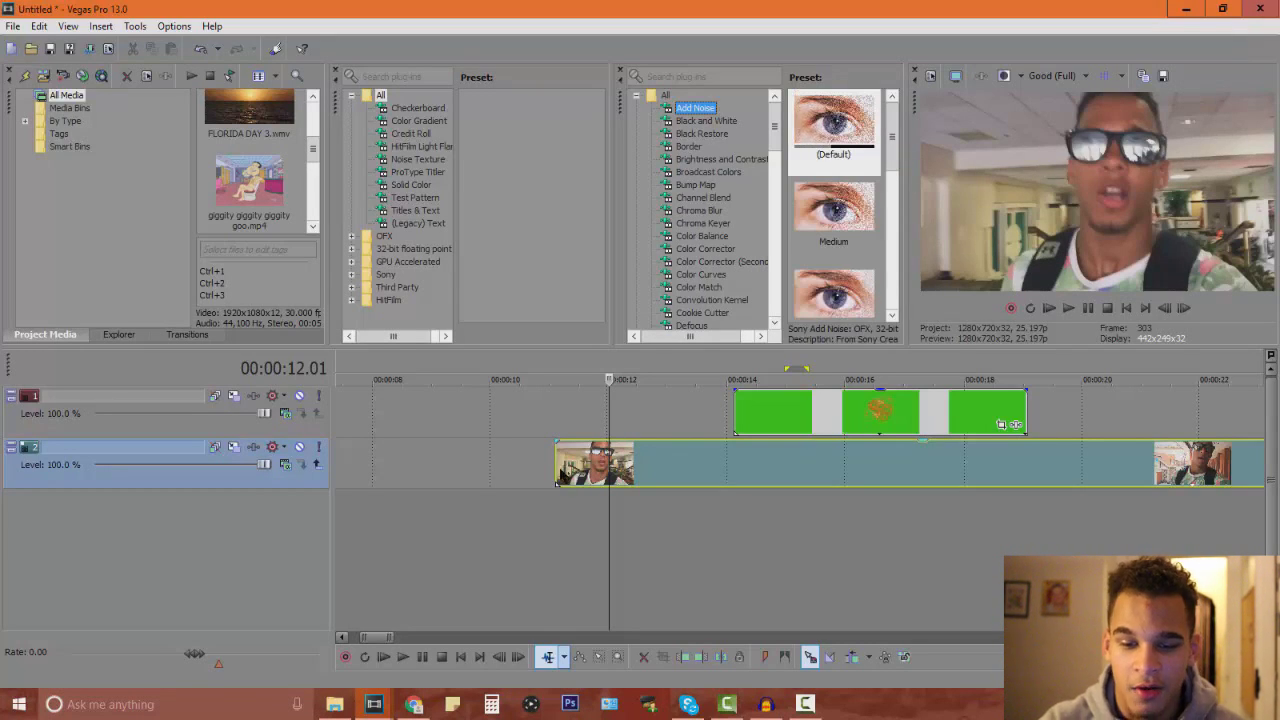
click(722, 477)
click(633, 470)
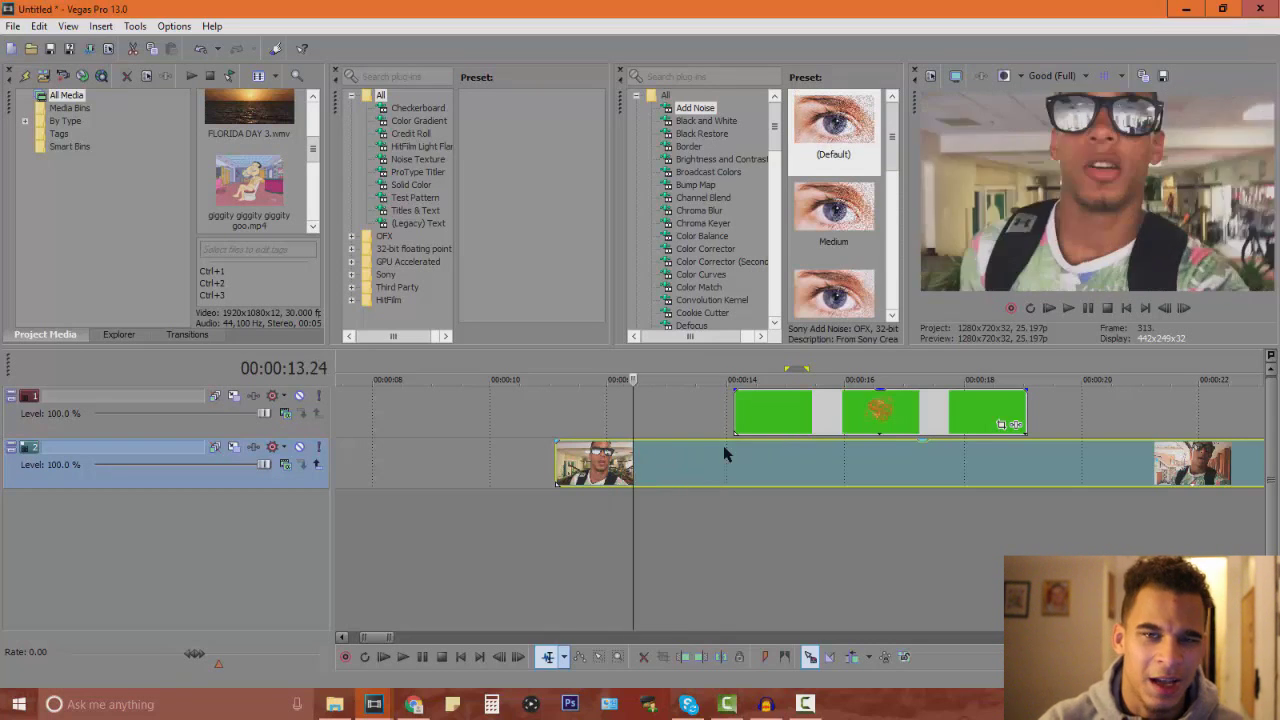
click(724, 455)
click(686, 465)
click(567, 465)
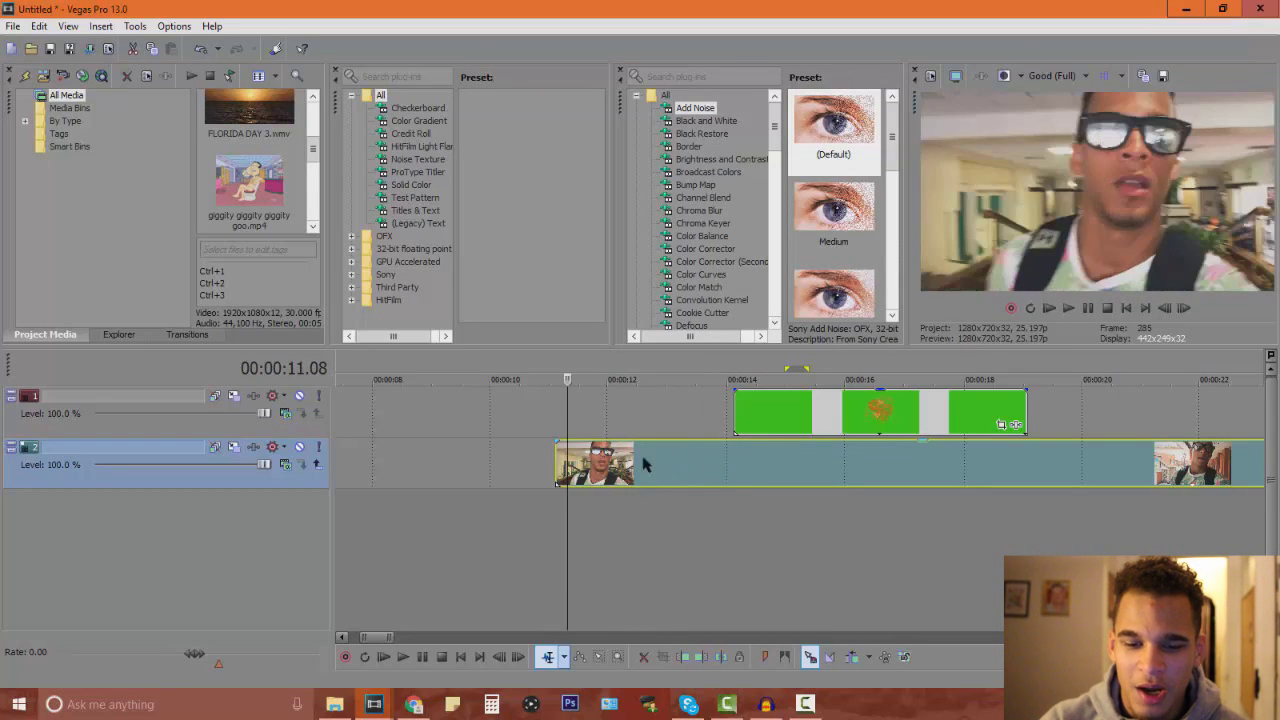
click(760, 420)
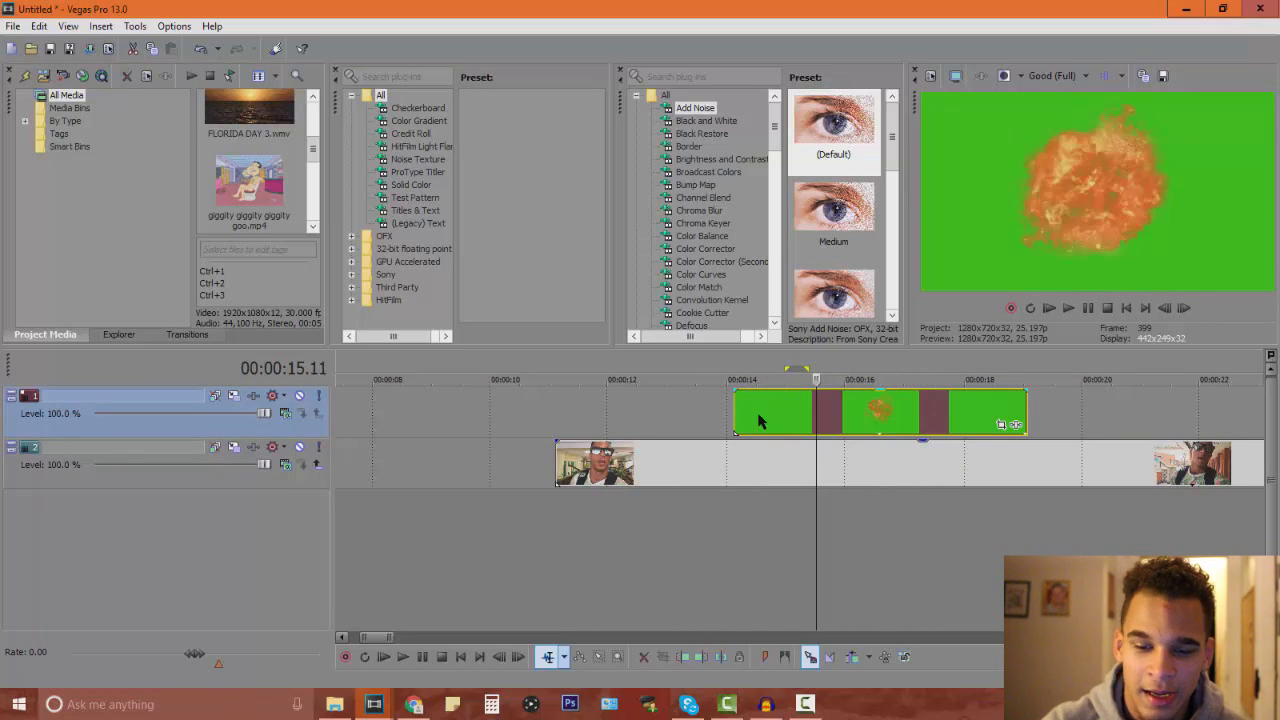
click(594, 418)
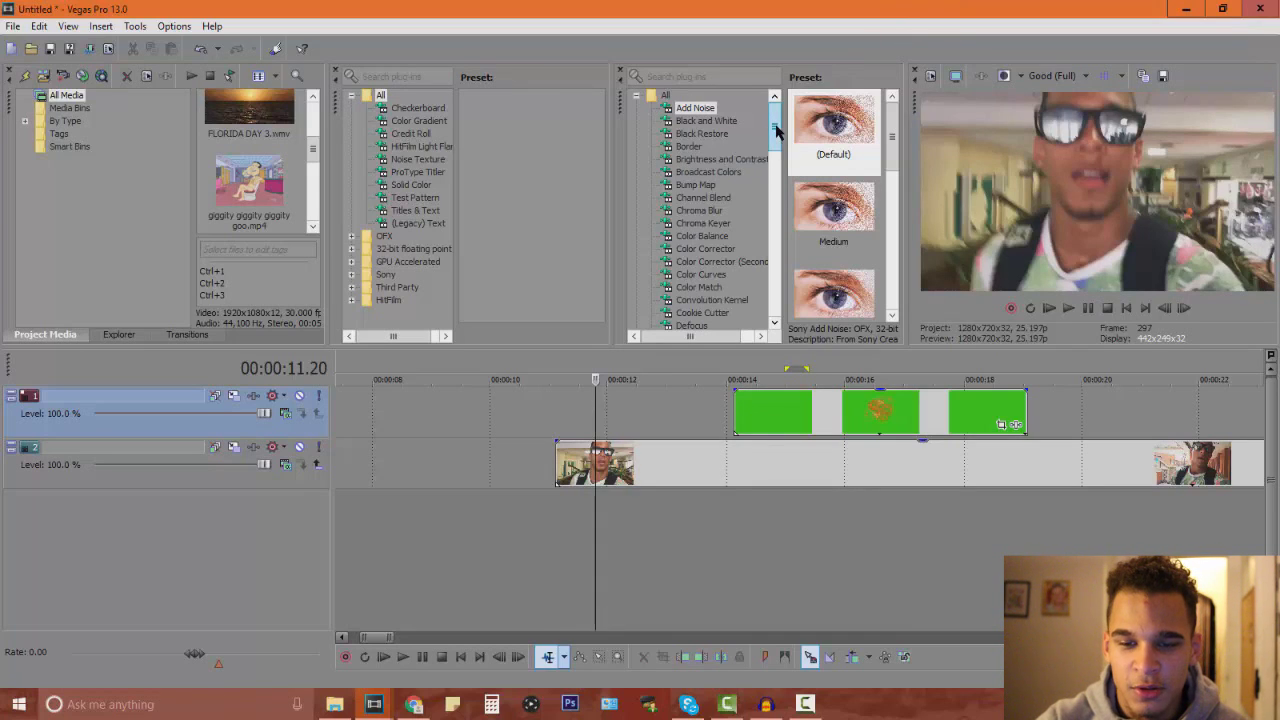
- Drag the Chroma Keyer's Green Screen preset from Video FX onto the explosion clip
drag(776, 128, 769, 155)
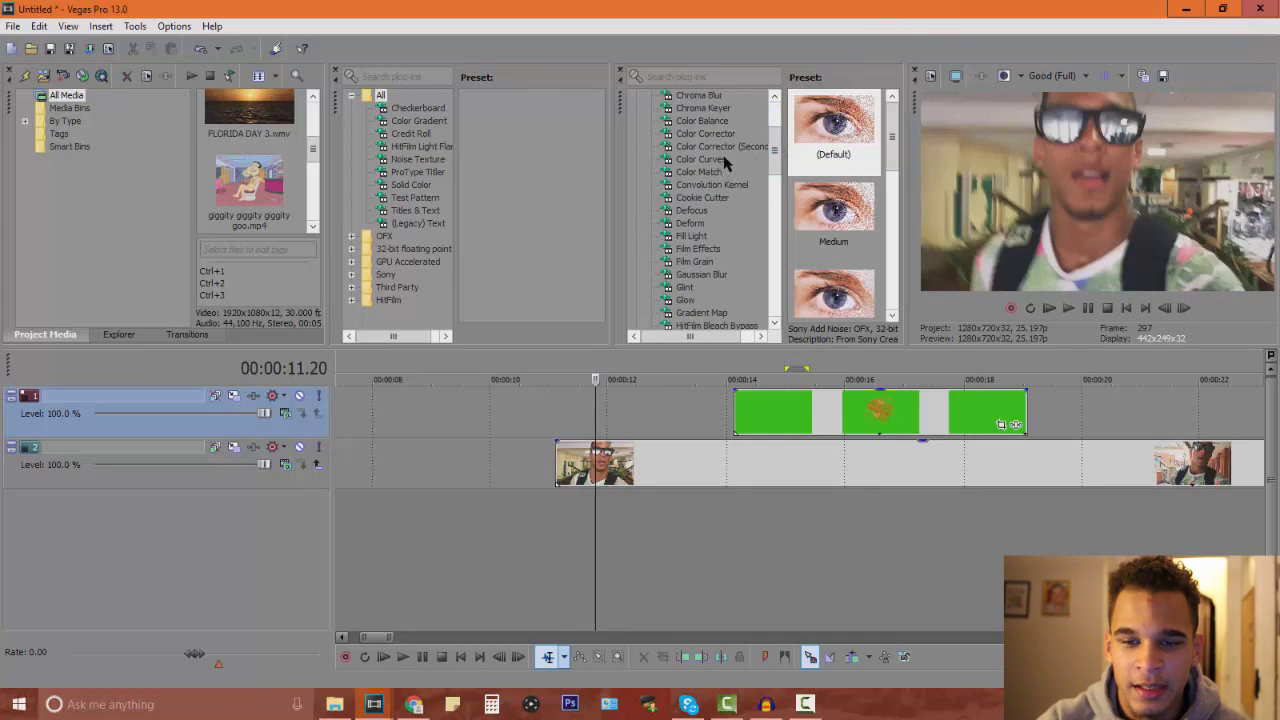
click(714, 106)
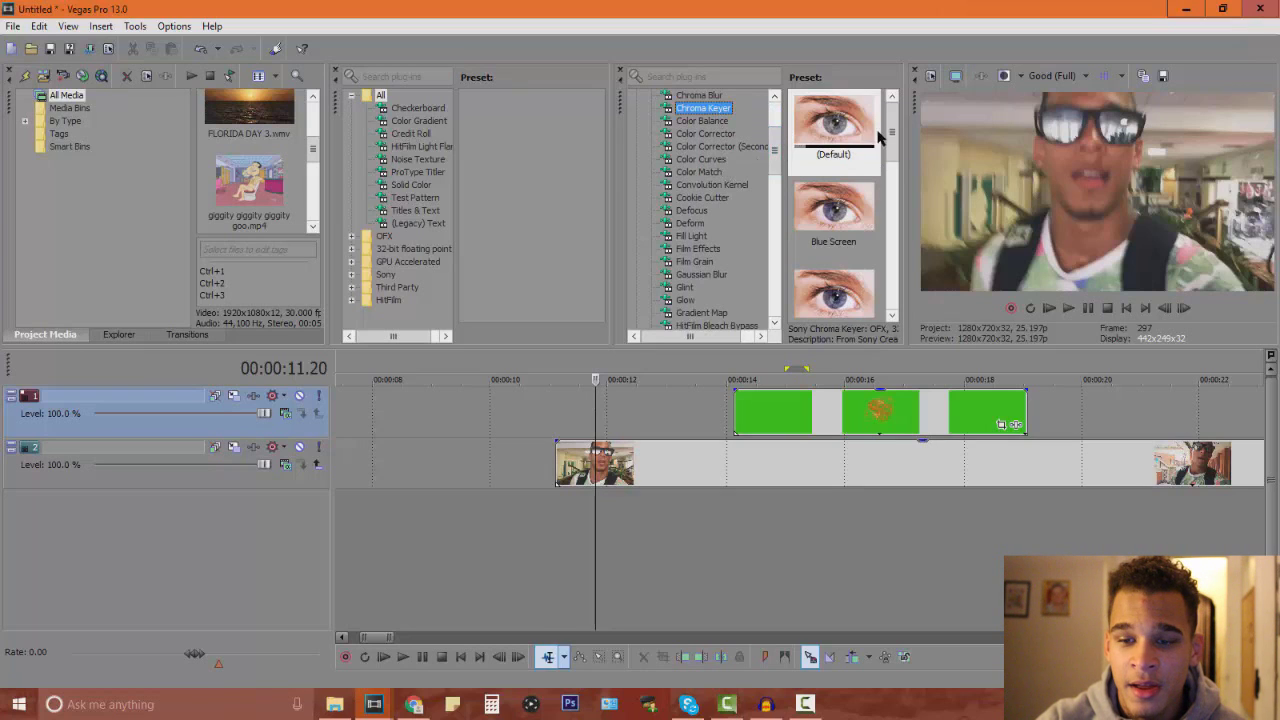
drag(895, 130, 888, 183)
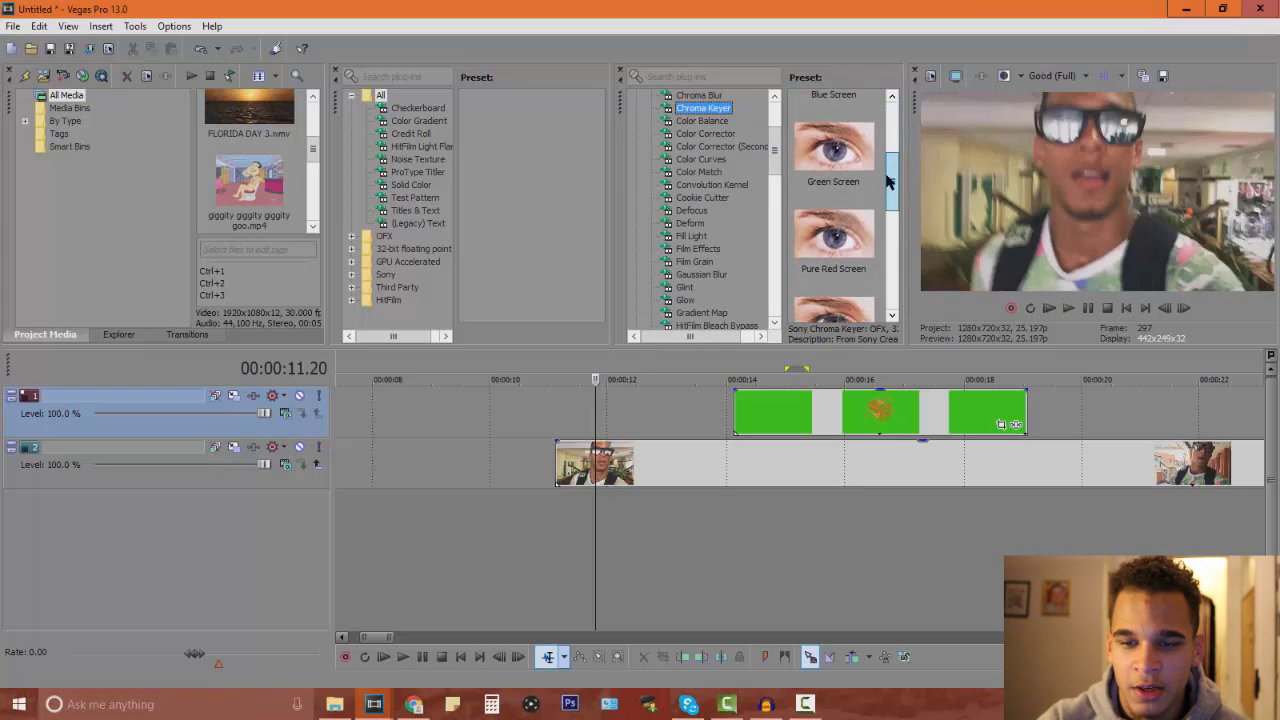
drag(837, 125, 835, 280)
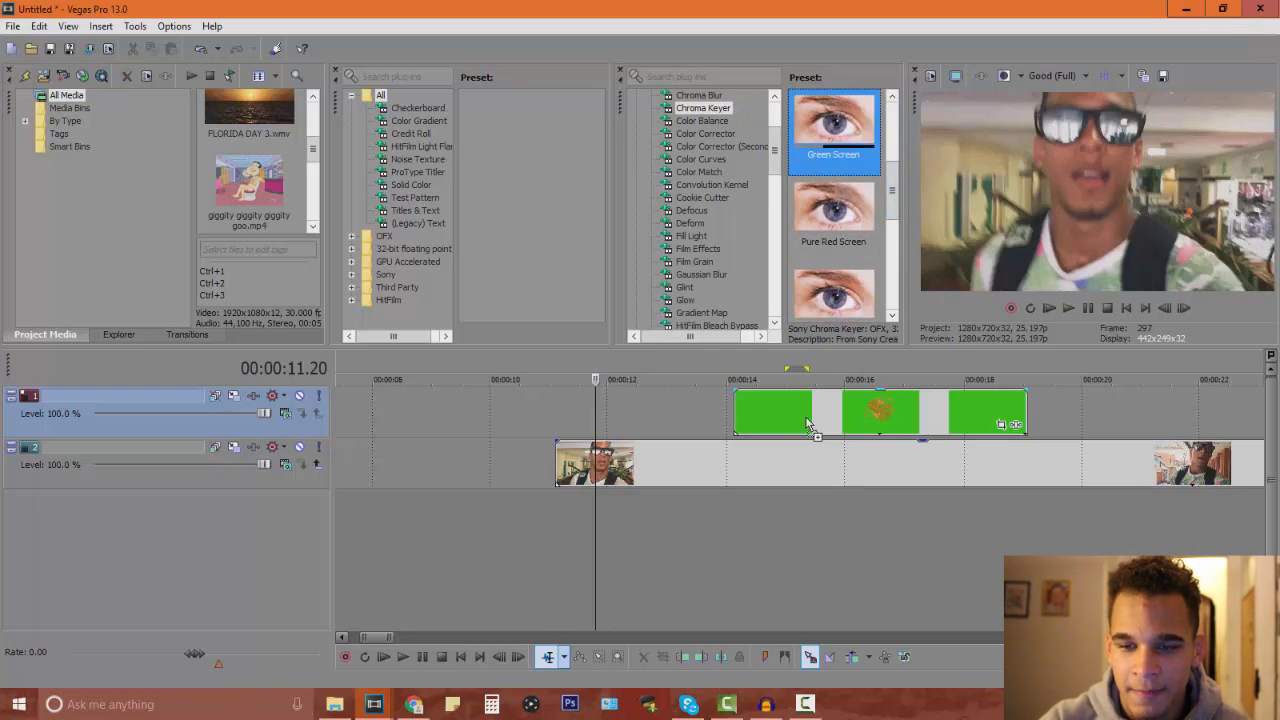
drag(808, 423, 814, 428)
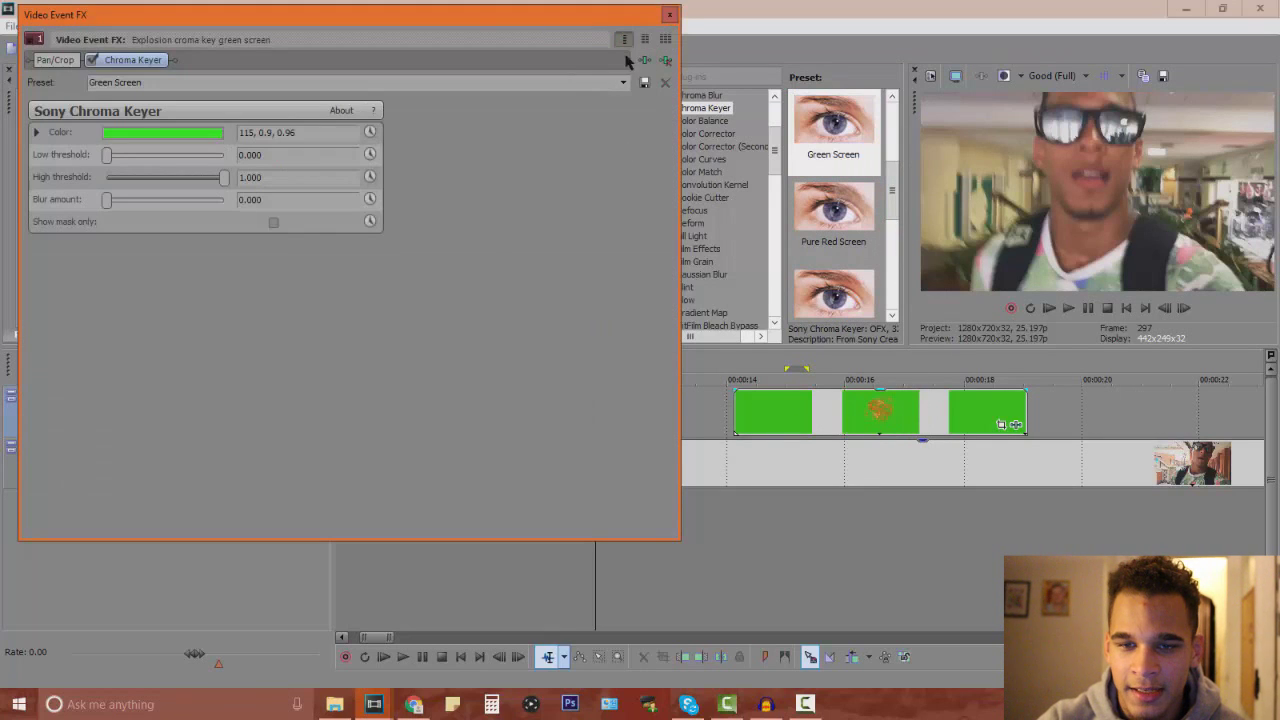
- Set the Chroma Keyer key colour to HSV 115, 1.0, 1.0, then close Video Event FX
drag(630, 20, 556, 16)
click(827, 408)
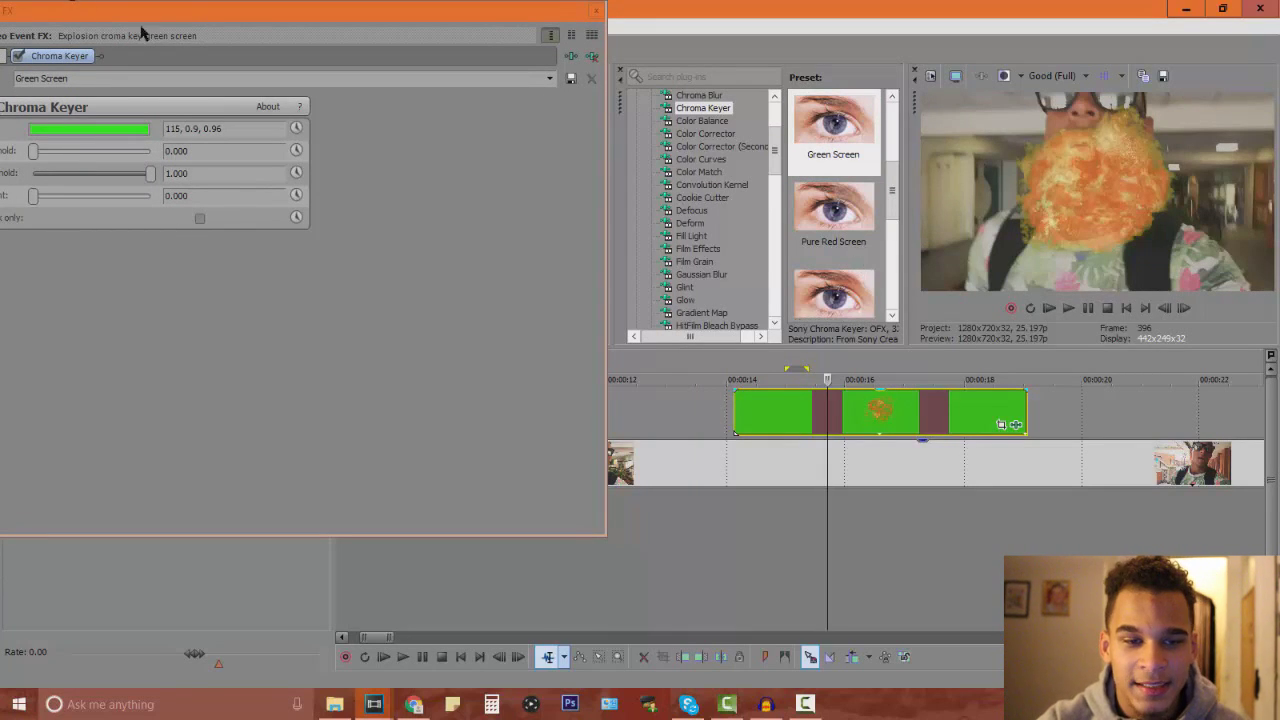
click(143, 129)
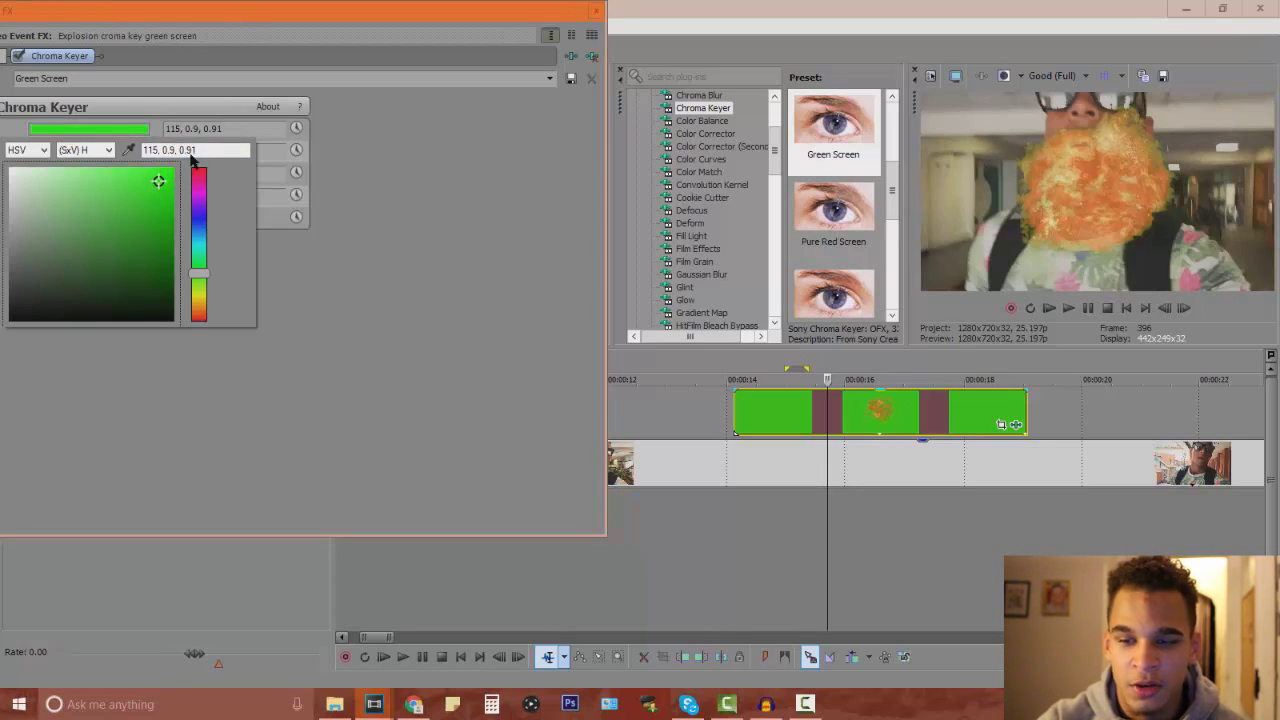
click(192, 158)
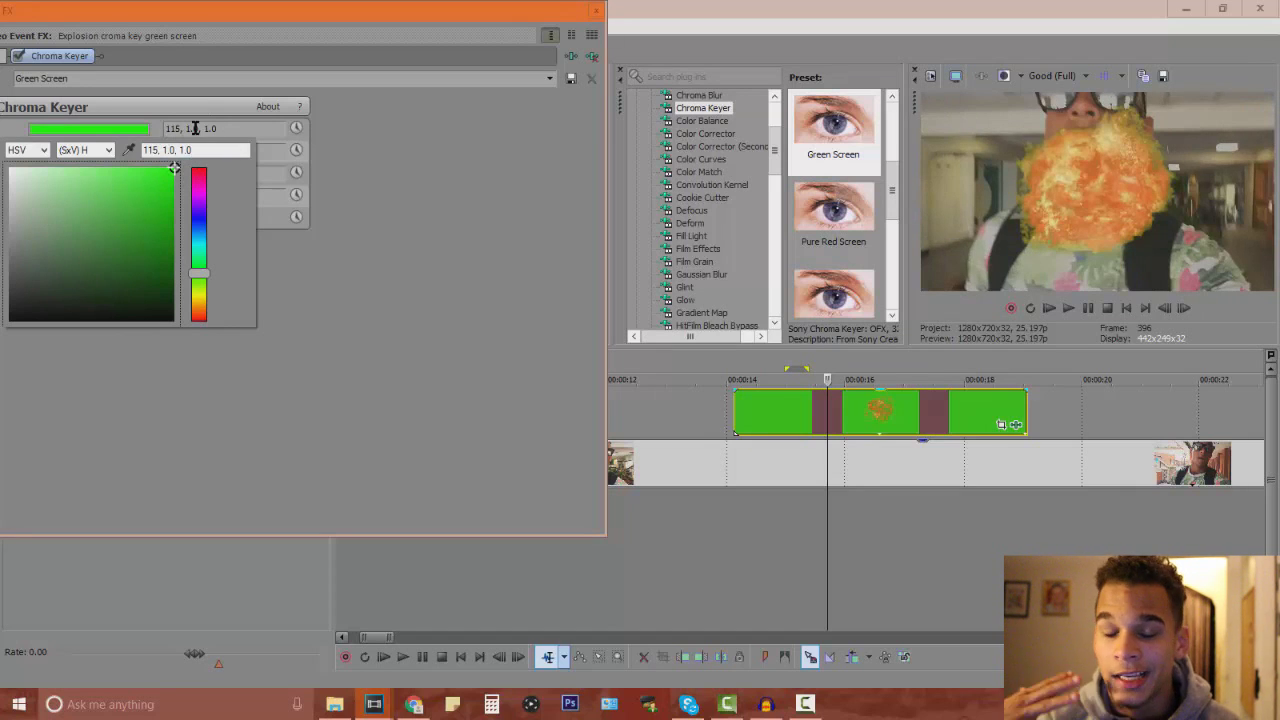
click(426, 250)
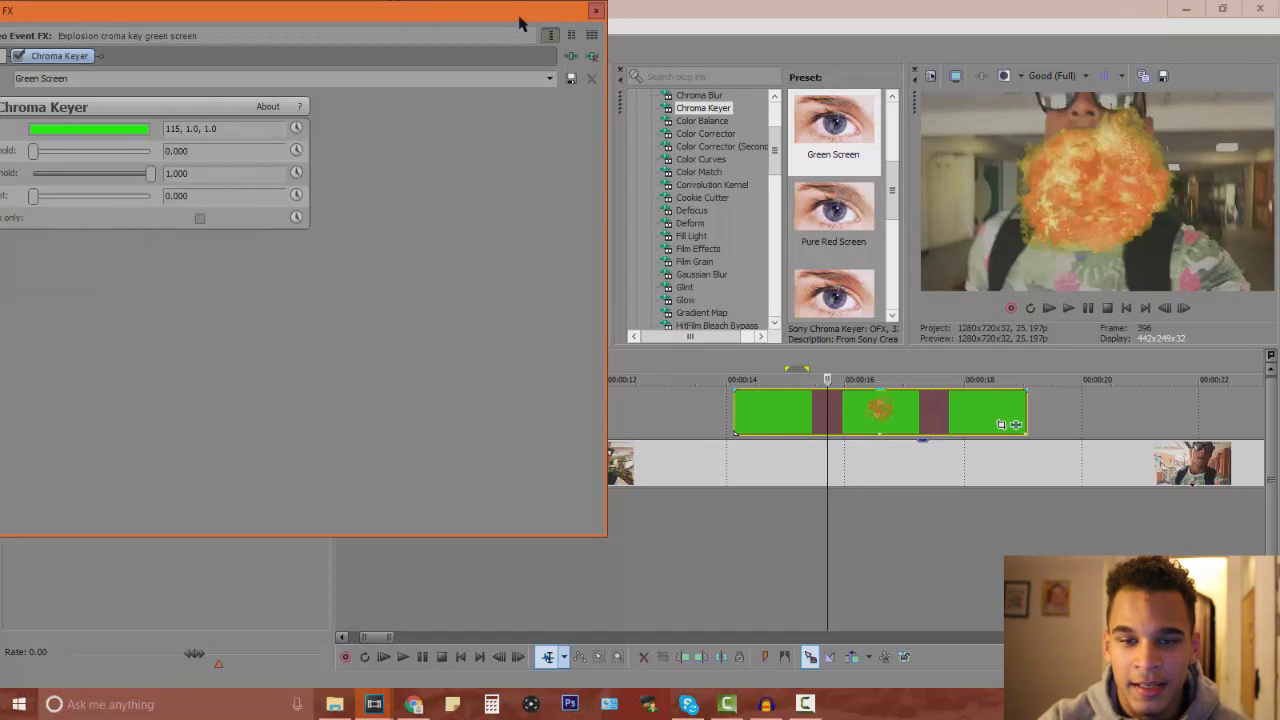
click(597, 12)
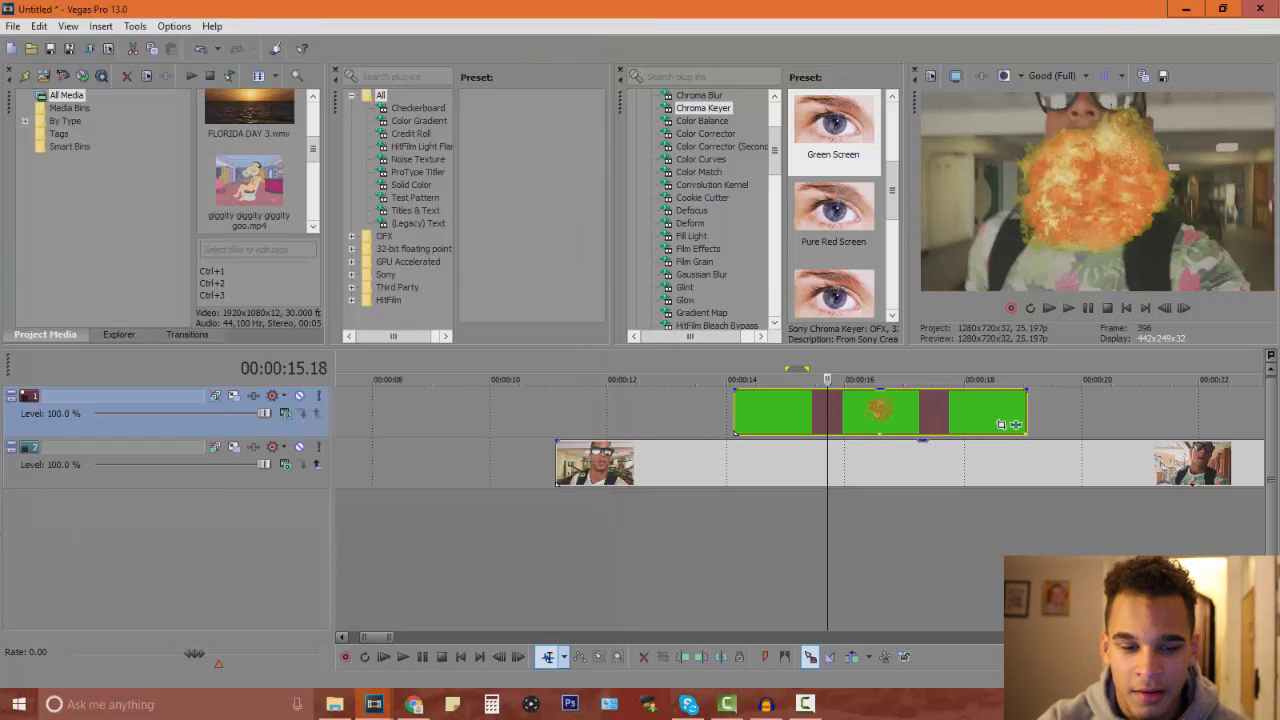
- In Track Motion, resize the explosion to about 911×513 and move it right of the vlogger's face
click(234, 396)
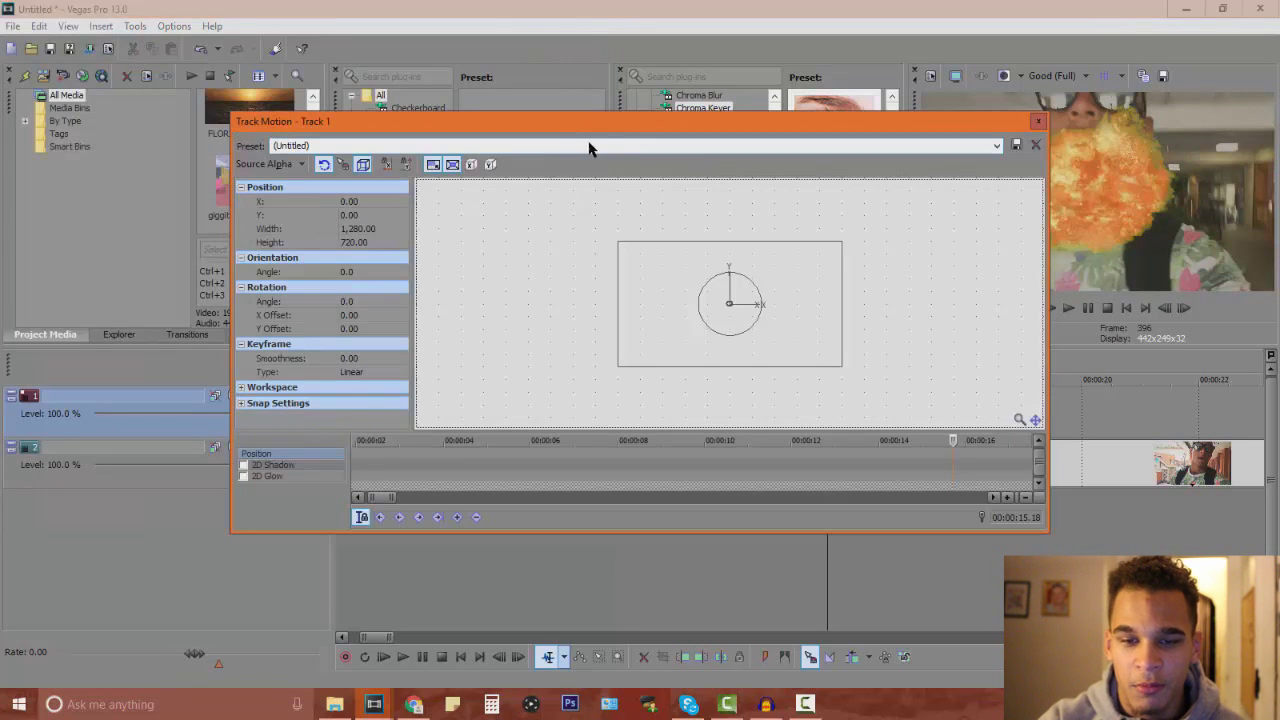
drag(586, 123, 268, 43)
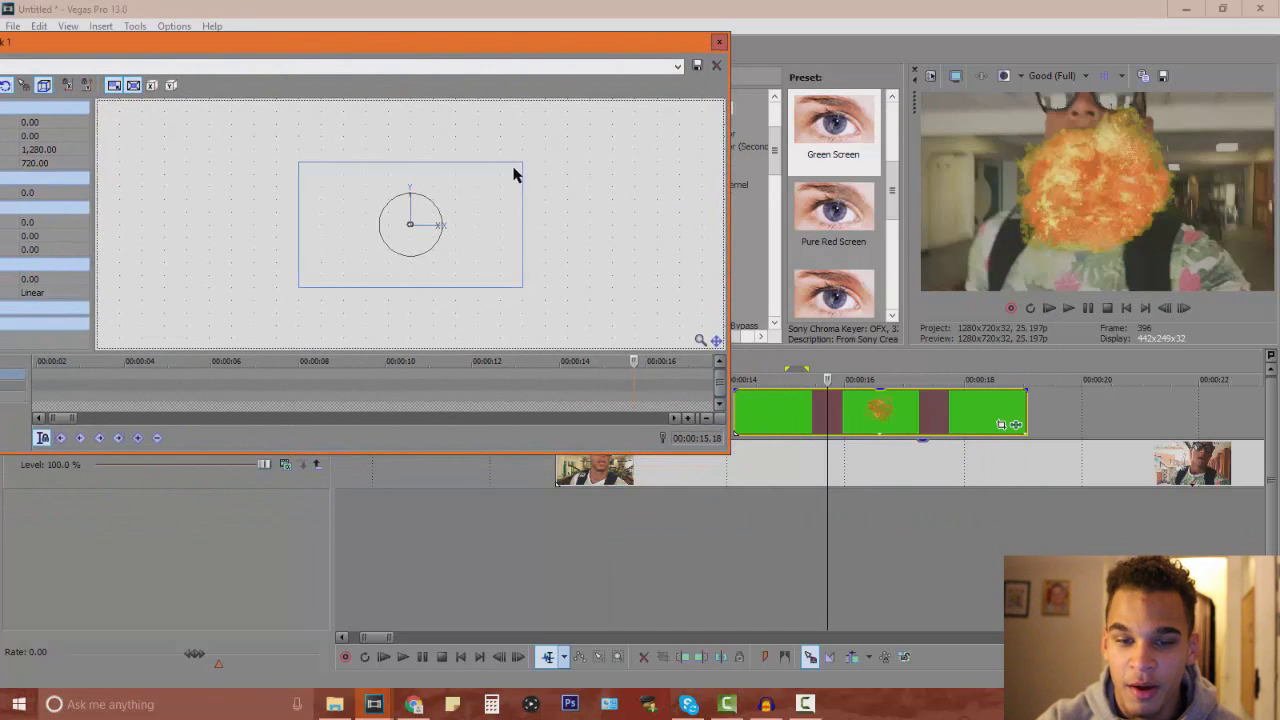
drag(521, 174, 490, 180)
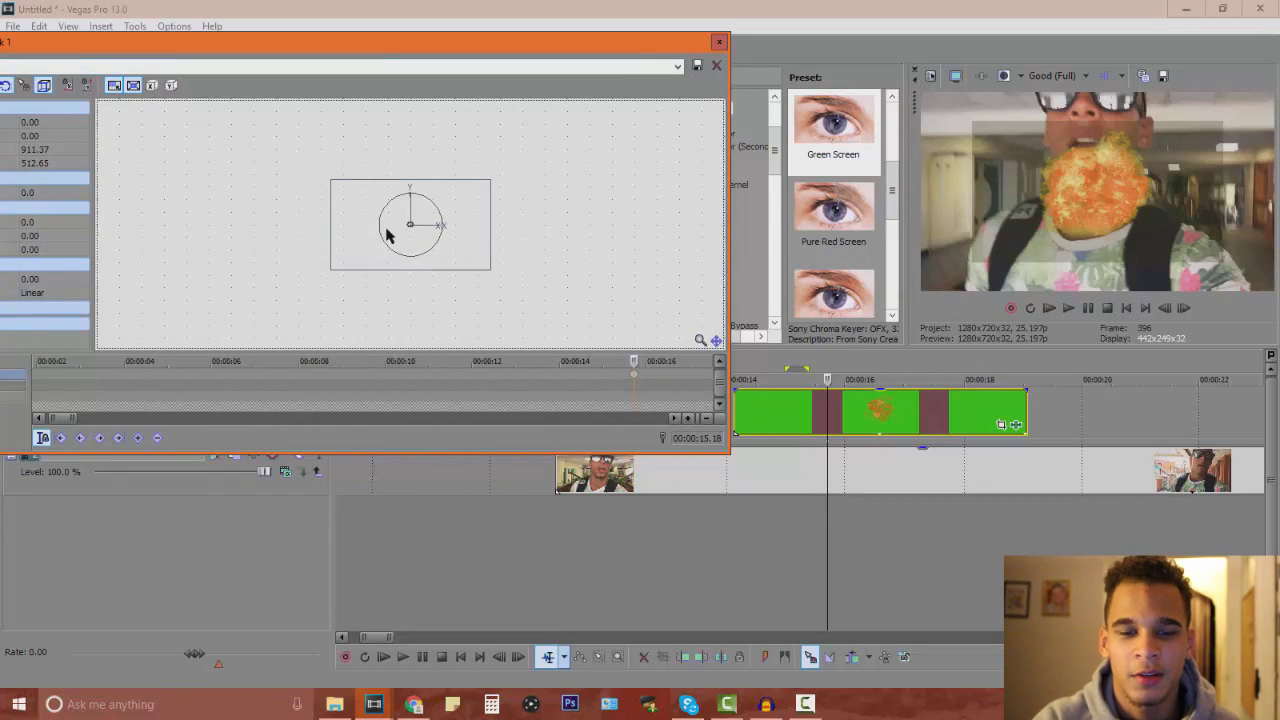
mouse_move(480, 220)
mouse_down()
mouse_move(427, 256)
mouse_move(417, 240)
mouse_move(531, 223)
mouse_move(516, 229)
mouse_up()
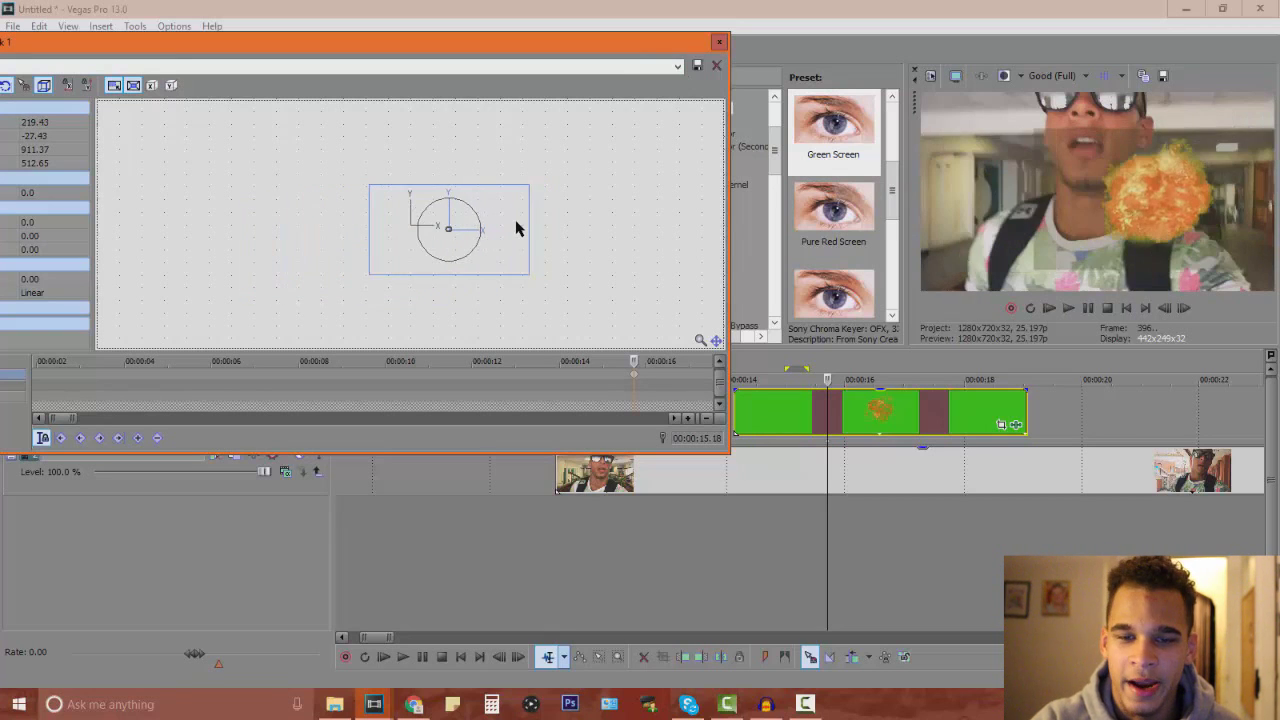
- Raise the Chroma Keyer low threshold to 0.660 for cleaner explosion edges
click(719, 45)
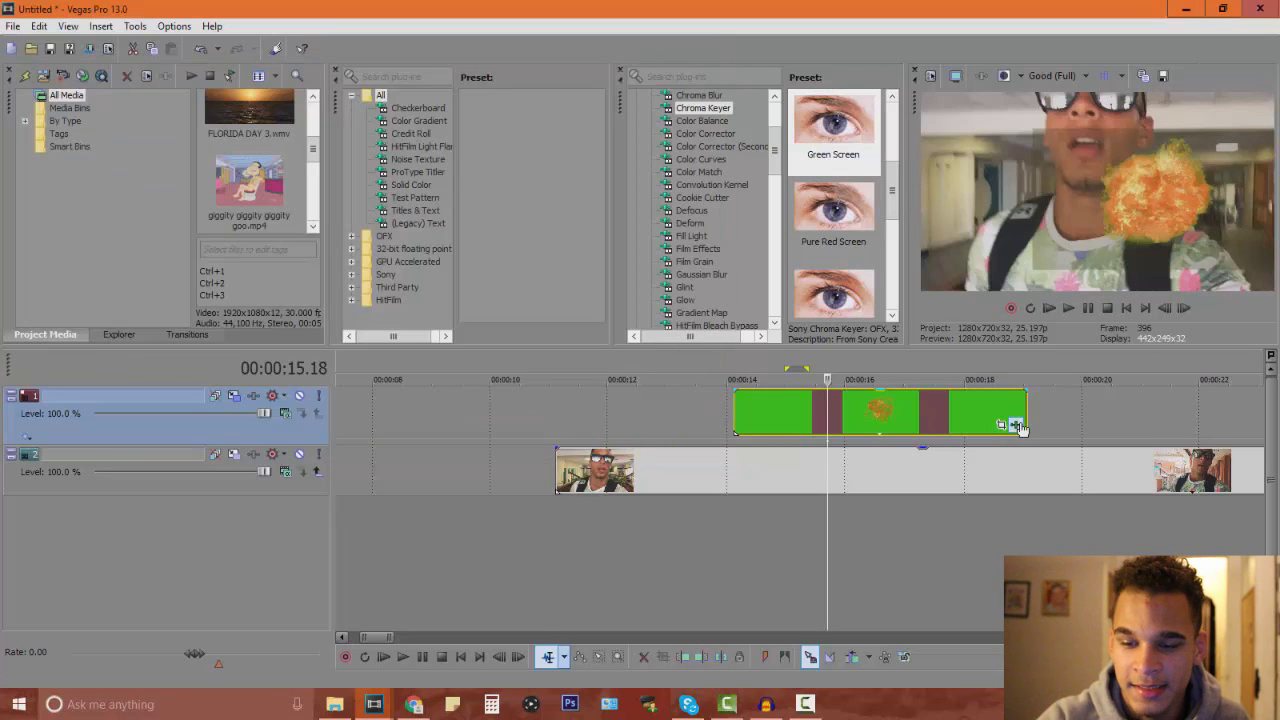
click(1016, 424)
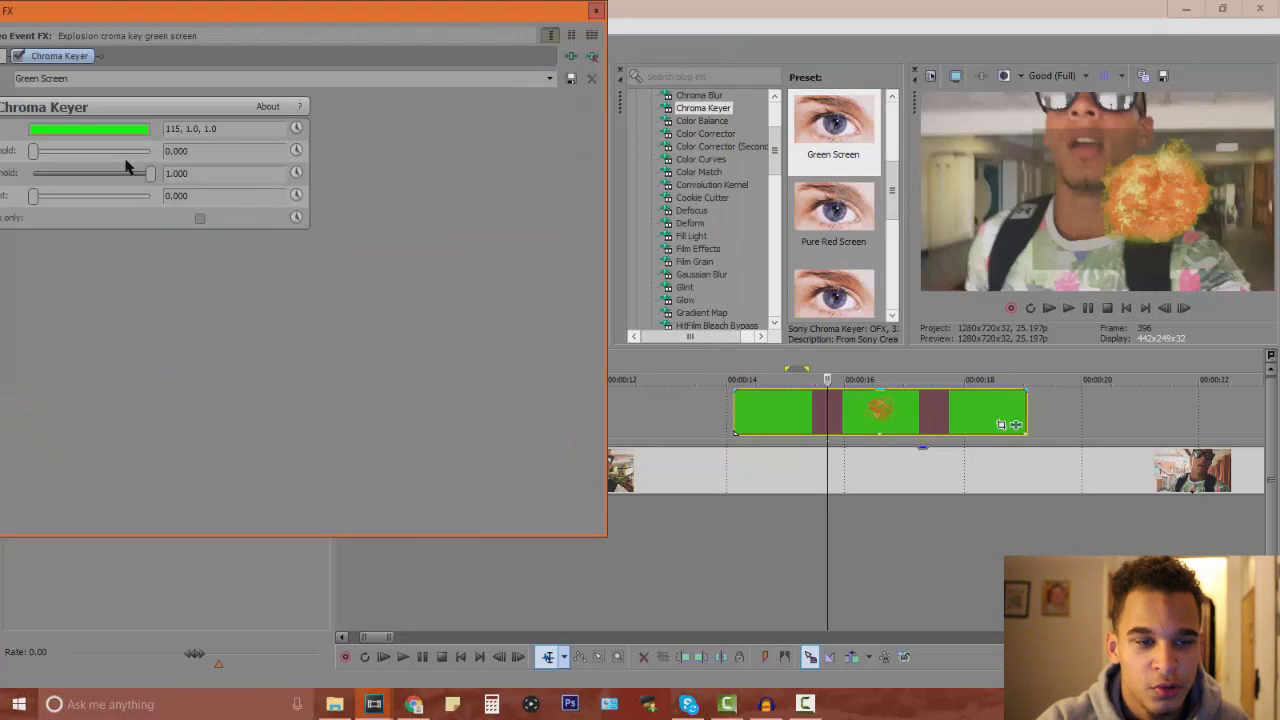
drag(115, 12, 177, 14)
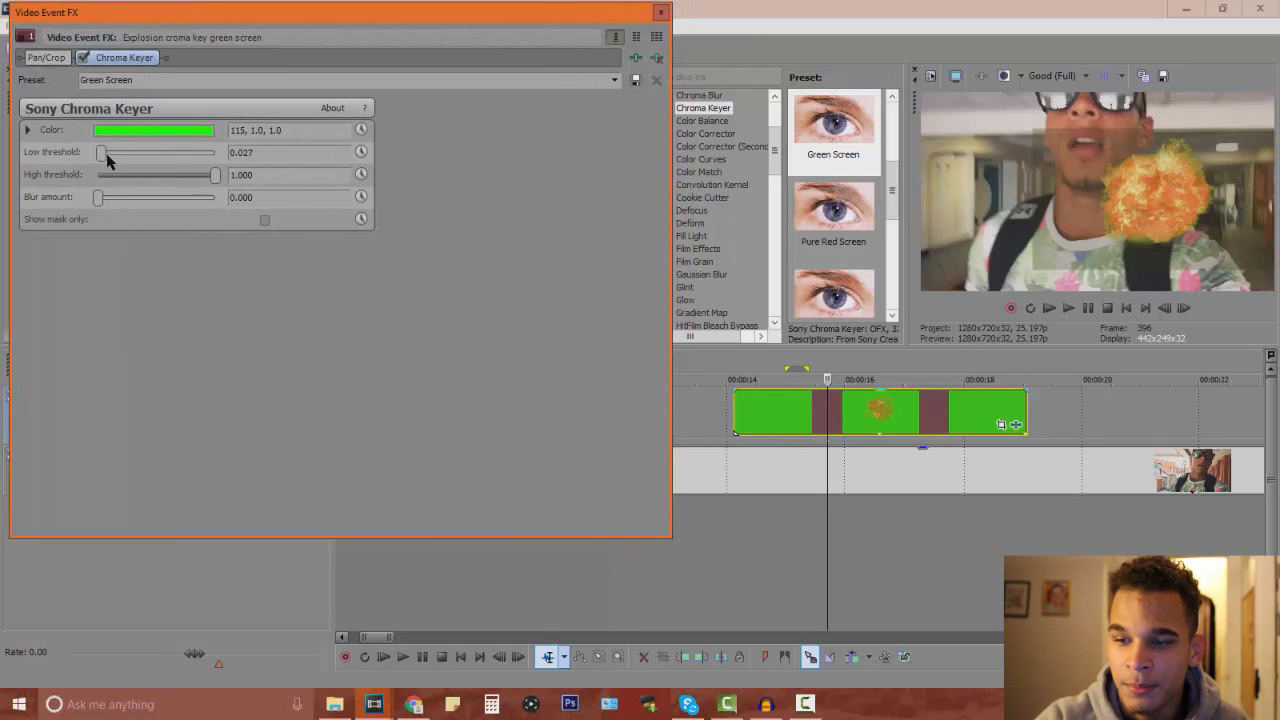
drag(124, 160, 135, 160)
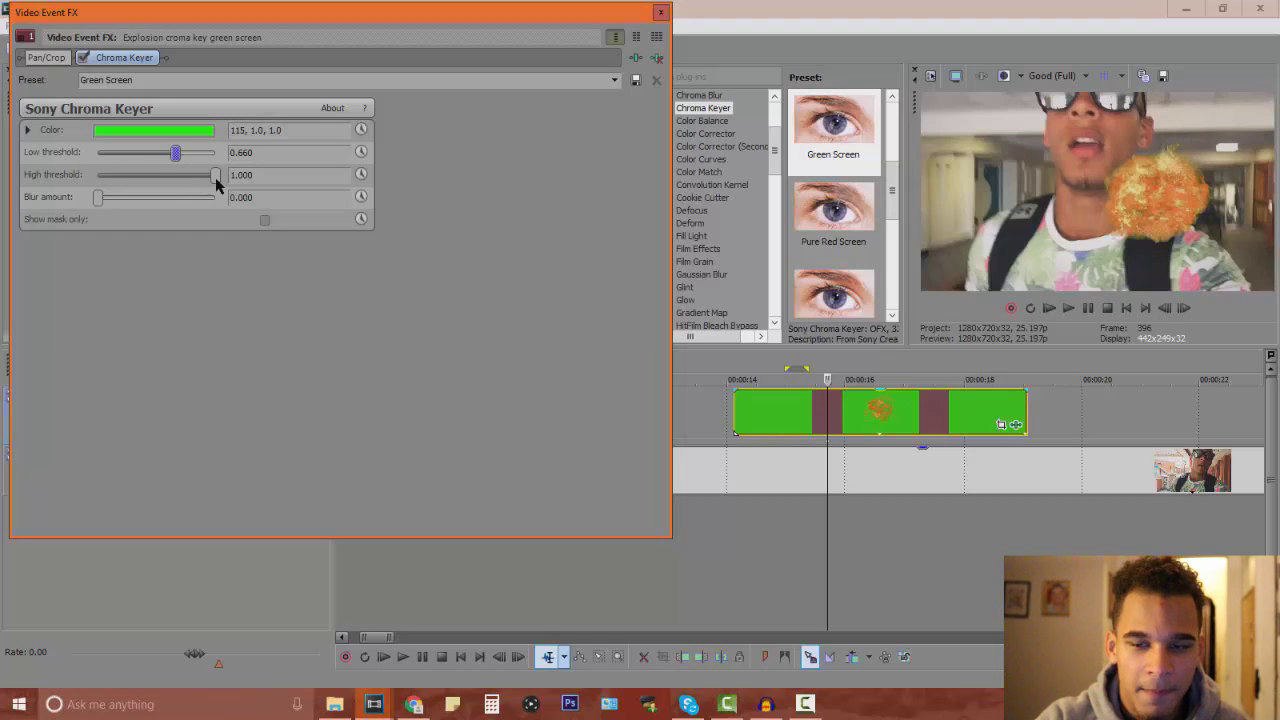
click(658, 18)
- Start the explosion earlier, nudge its frame left toward the face, and select 12–18 seconds
drag(879, 427, 805, 427)
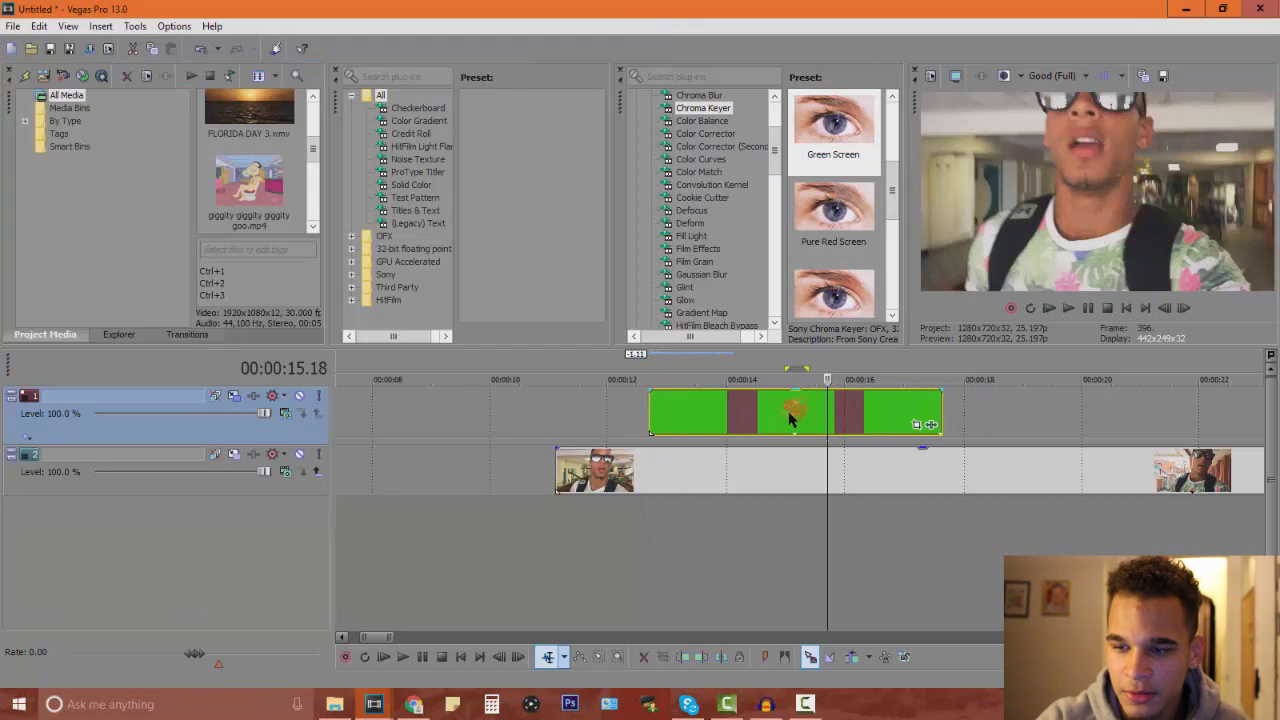
click(231, 397)
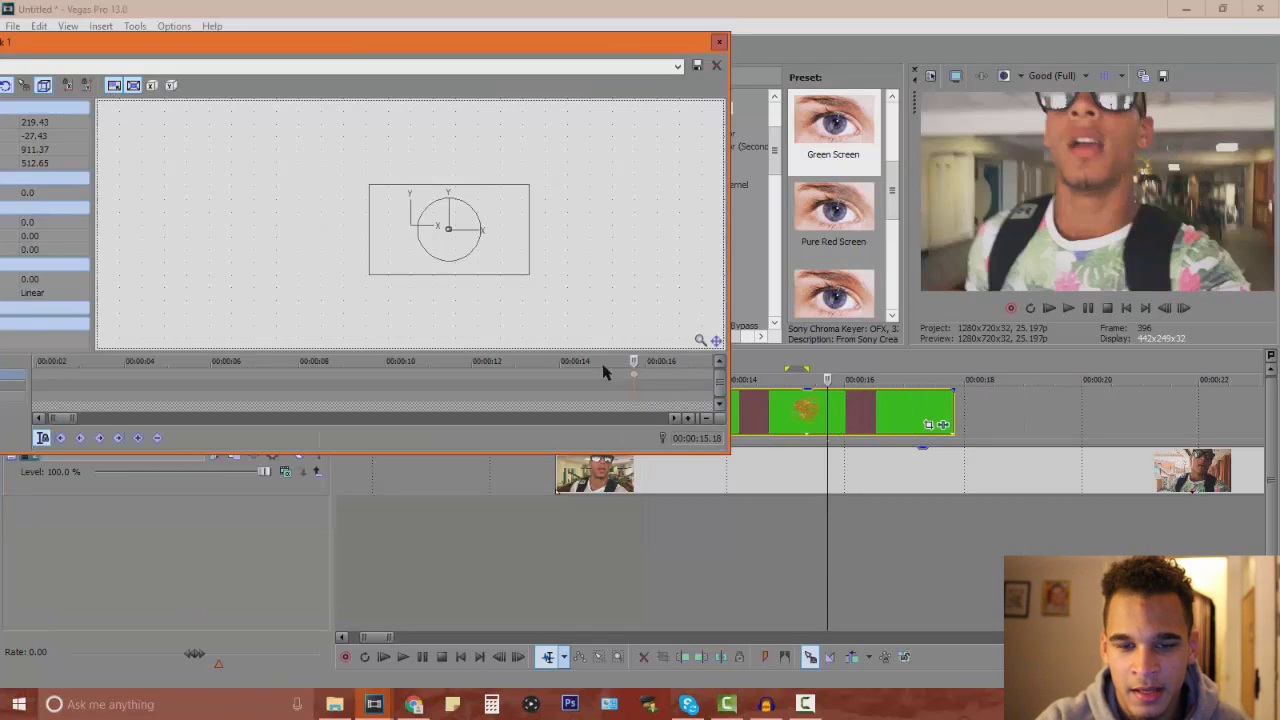
drag(455, 193, 425, 195)
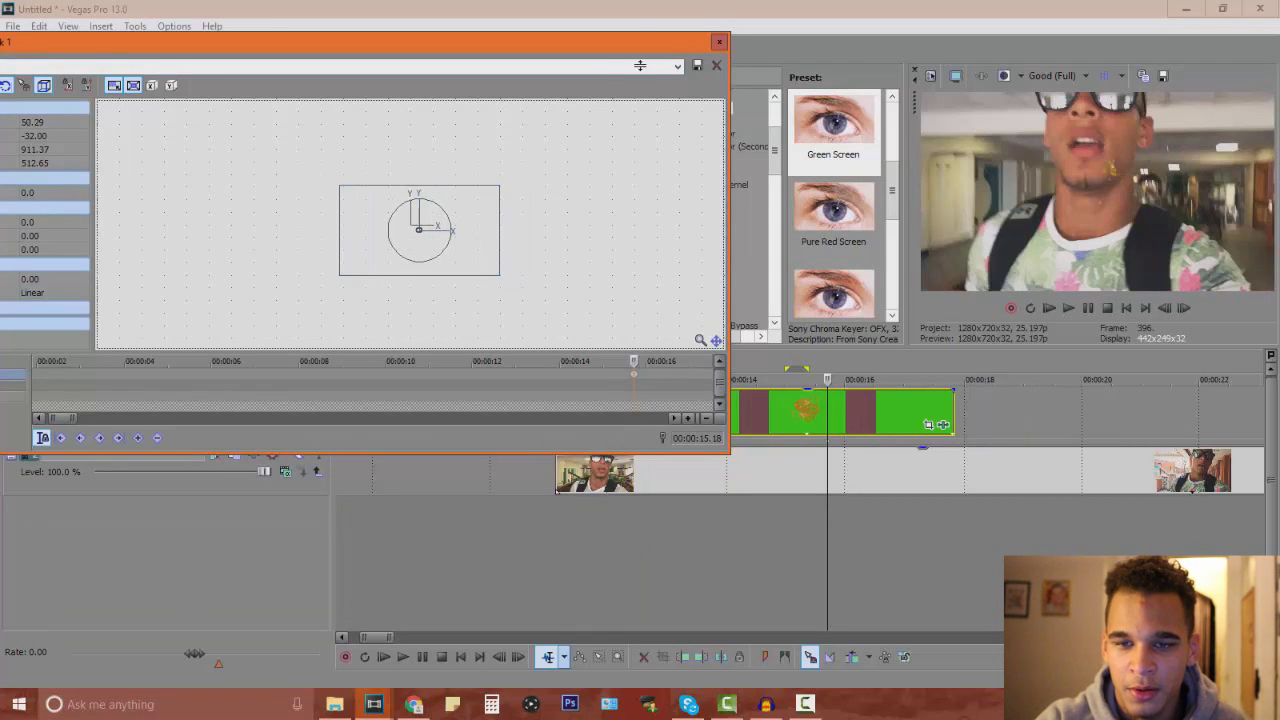
click(716, 46)
drag(618, 432, 987, 390)
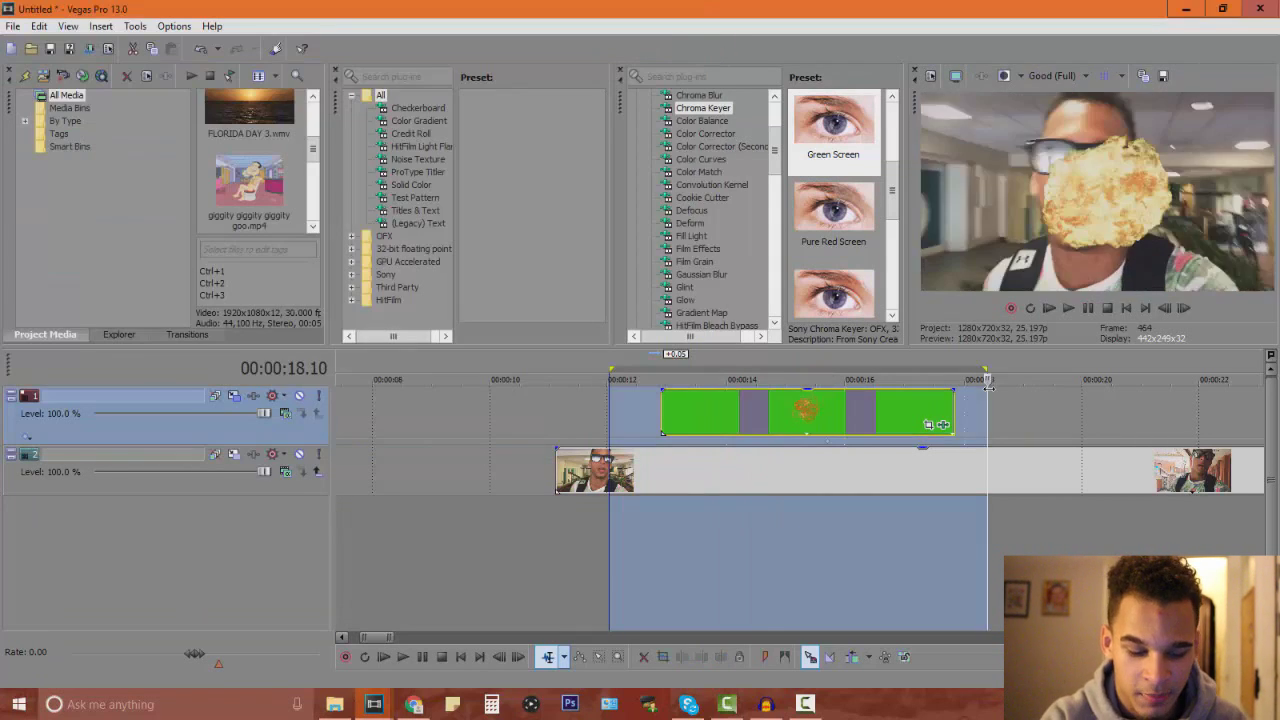
- Select the walking vlog event on track 2
click(822, 458)
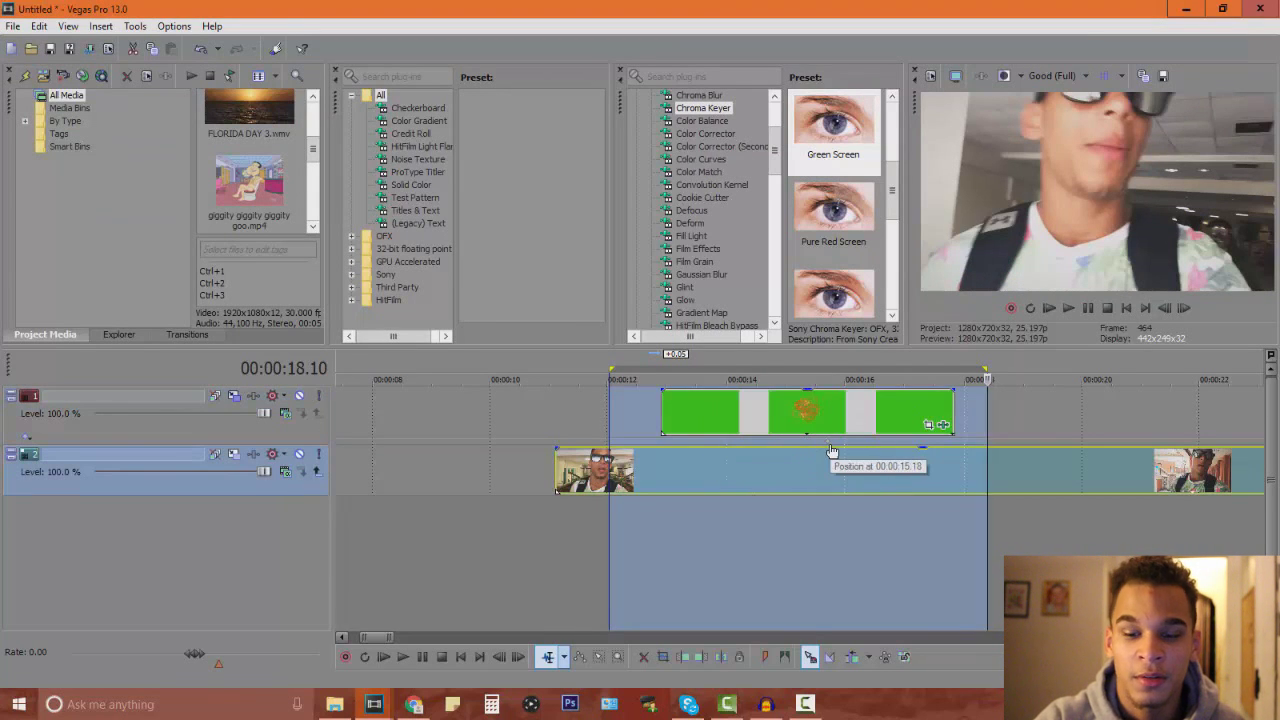